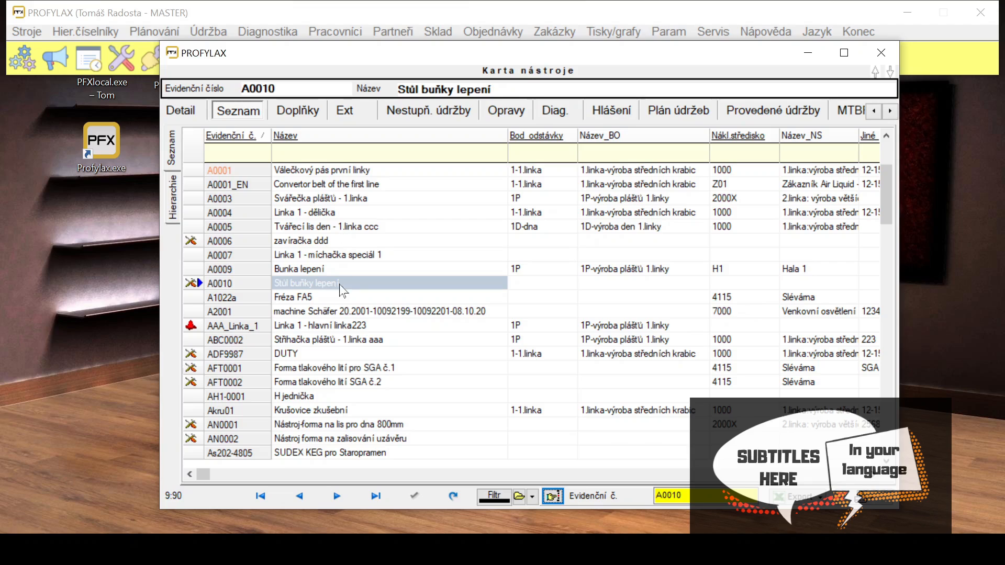
- Open the list of maintenance types (Druhy údržby) and move the JeMimoProvozPosun column to directly after Typ_údržby
{"action": "left_click", "coordinate": [881, 55]}
{"action": "left_click", "coordinate": [215, 35]}
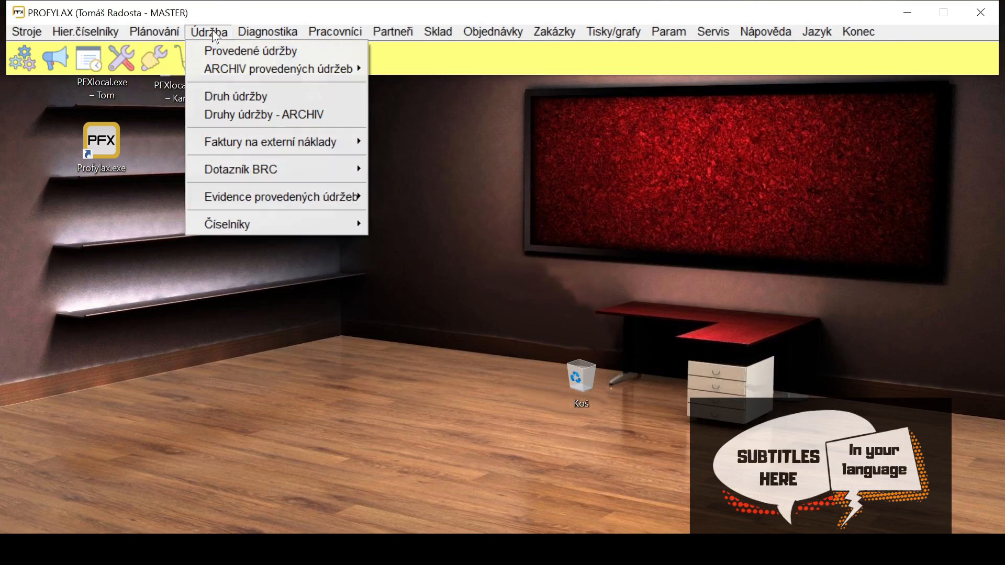
{"action": "left_click", "coordinate": [279, 97]}
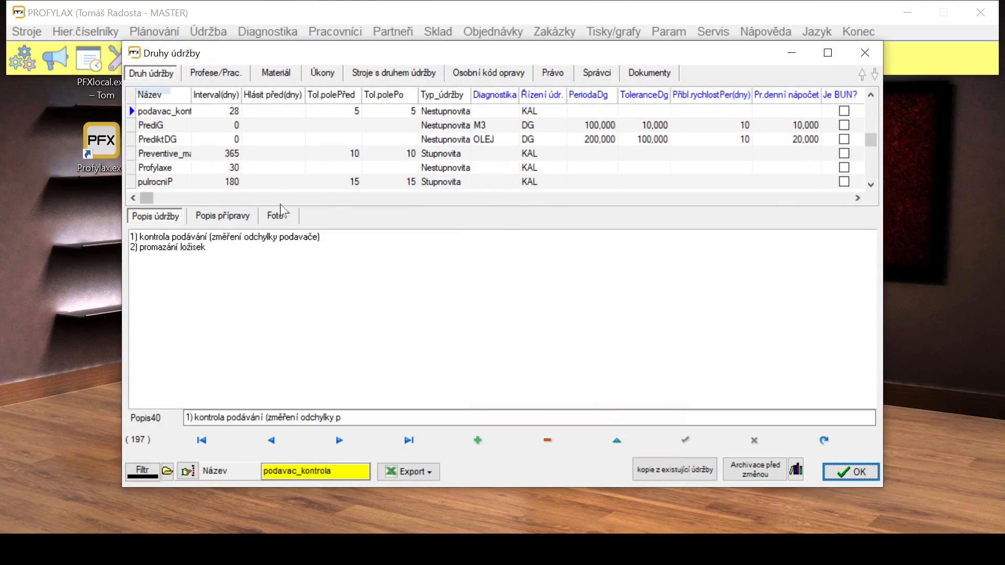
{"action": "left_click", "coordinate": [837, 202]}
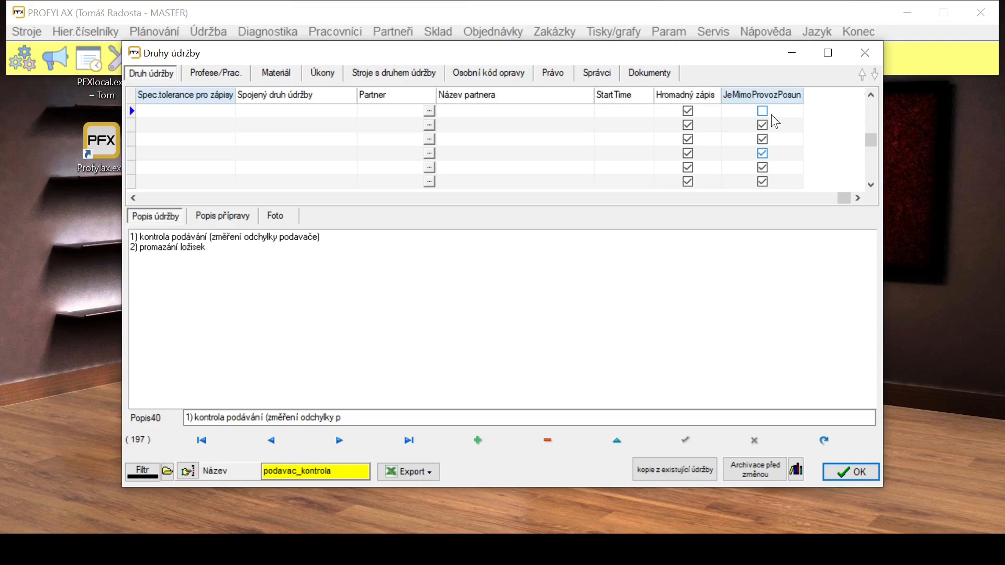
{"action": "left_click_drag", "start_coordinate": [771, 95], "coordinate": [491, 103]}
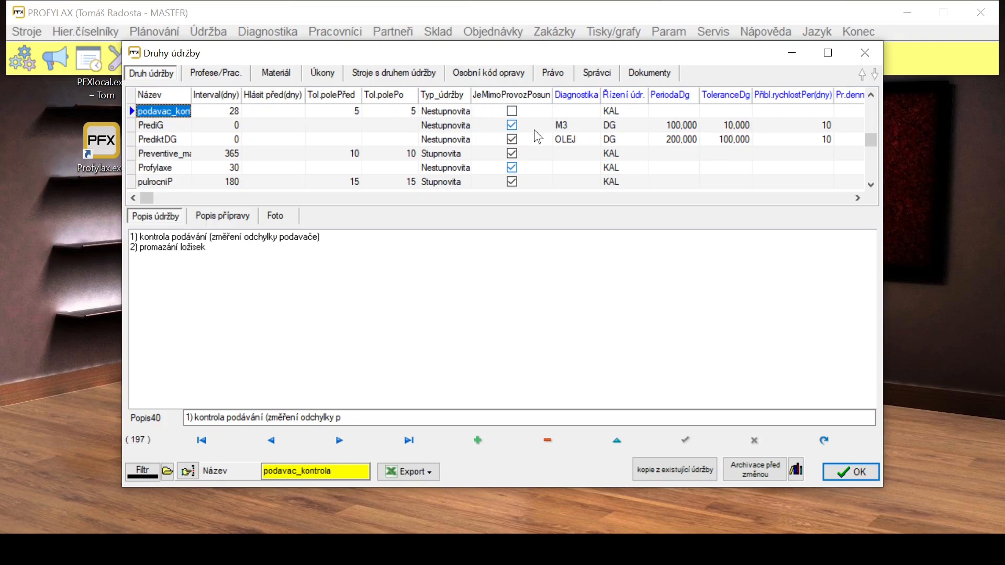
- Find the revision maintenance types, turn off JeMimoProvozPosun for revize-elektro and Revize4R, and close the list
{"action": "left_click", "coordinate": [174, 99]}
{"action": "type", "text": "re"}
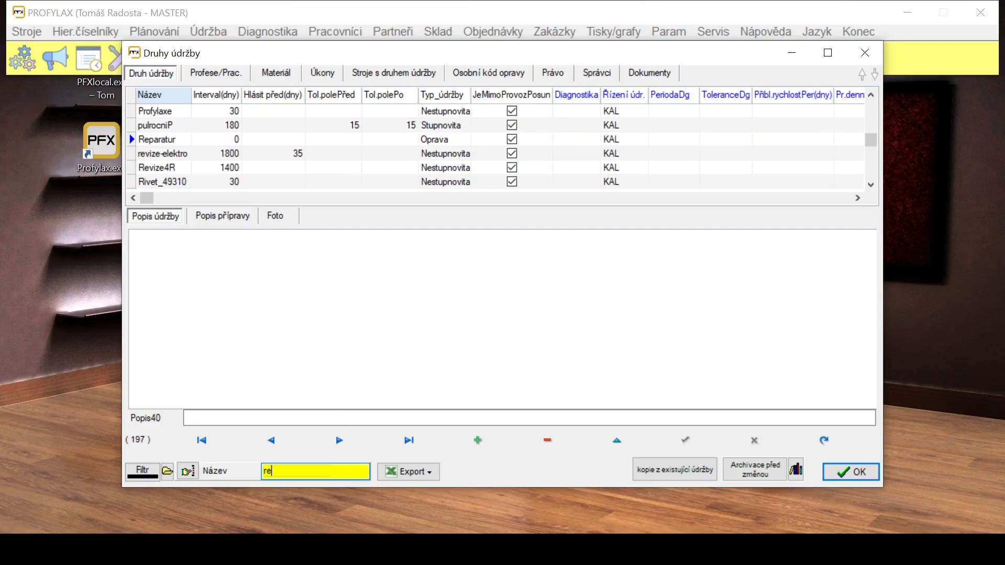
{"action": "type", "text": "v"}
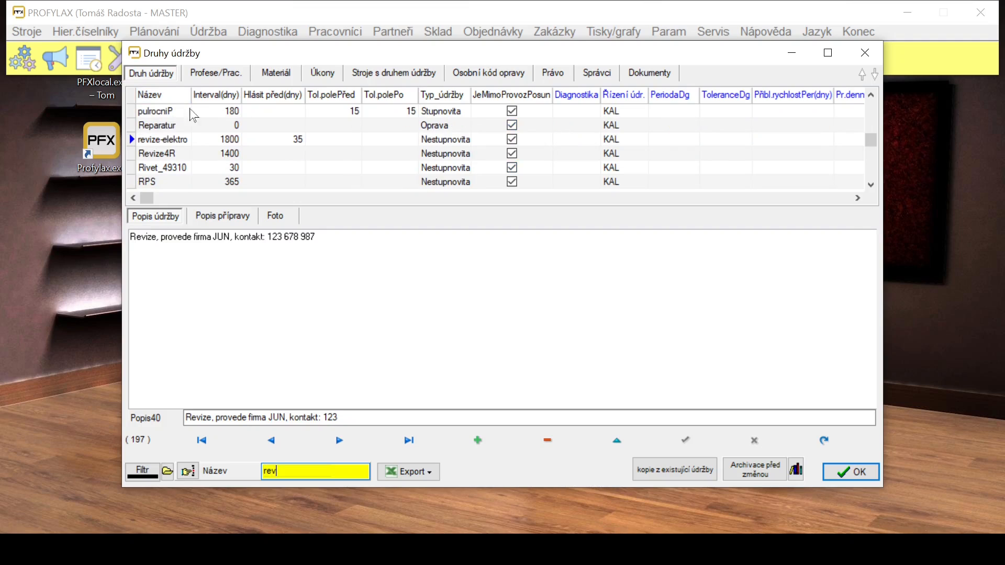
{"action": "left_click", "coordinate": [513, 139]}
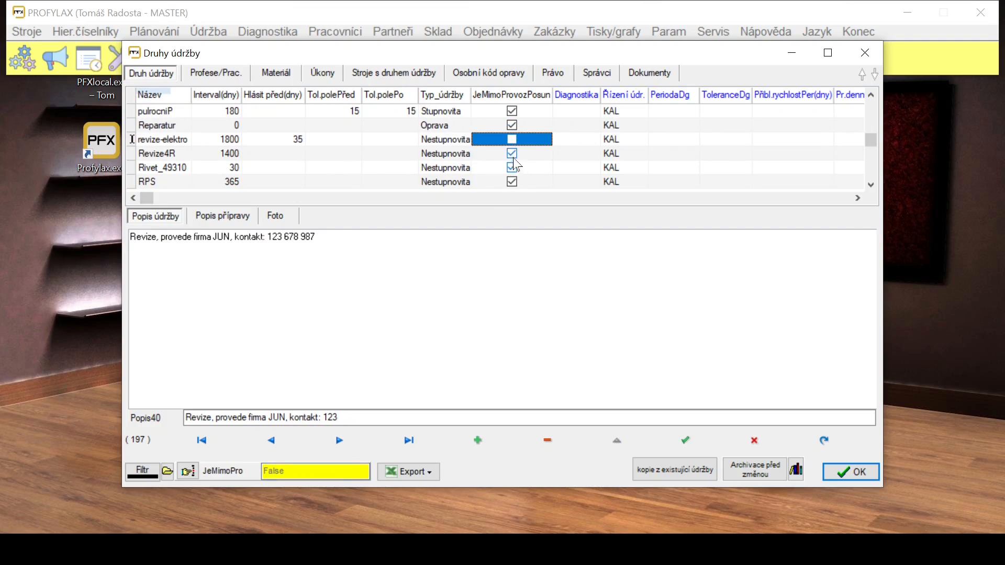
{"action": "left_click", "coordinate": [511, 154]}
{"action": "left_click", "coordinate": [163, 140]}
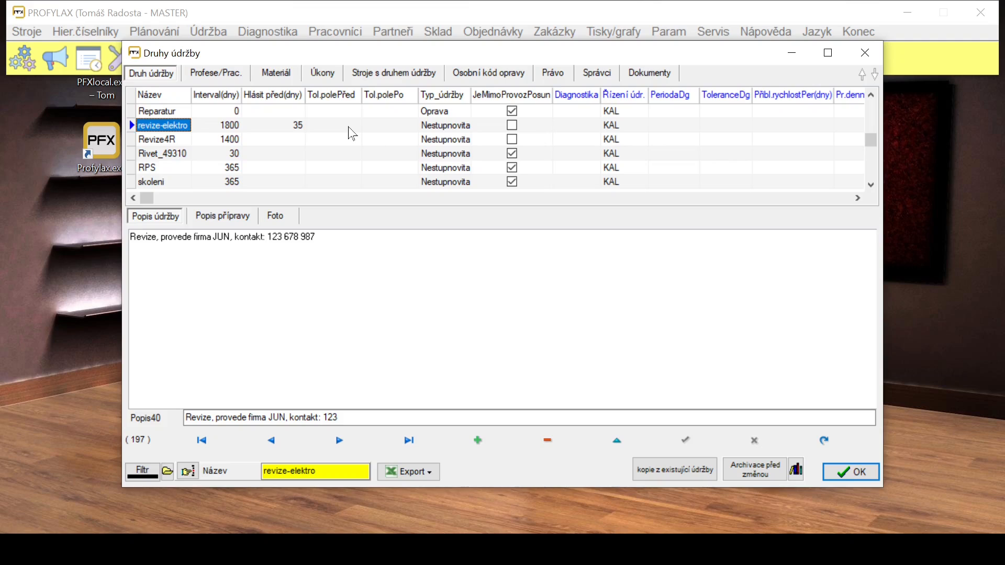
{"action": "left_click", "coordinate": [865, 53]}
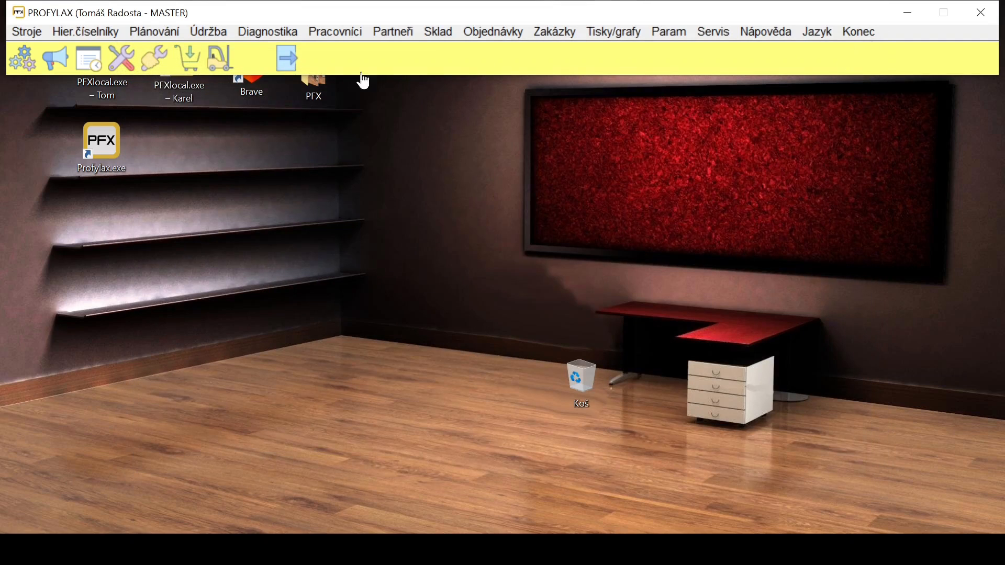
- Open the machine list and apply an advanced filter on EvidCislo for machines whose inventory numbers start with A
{"action": "left_click", "coordinate": [28, 60]}
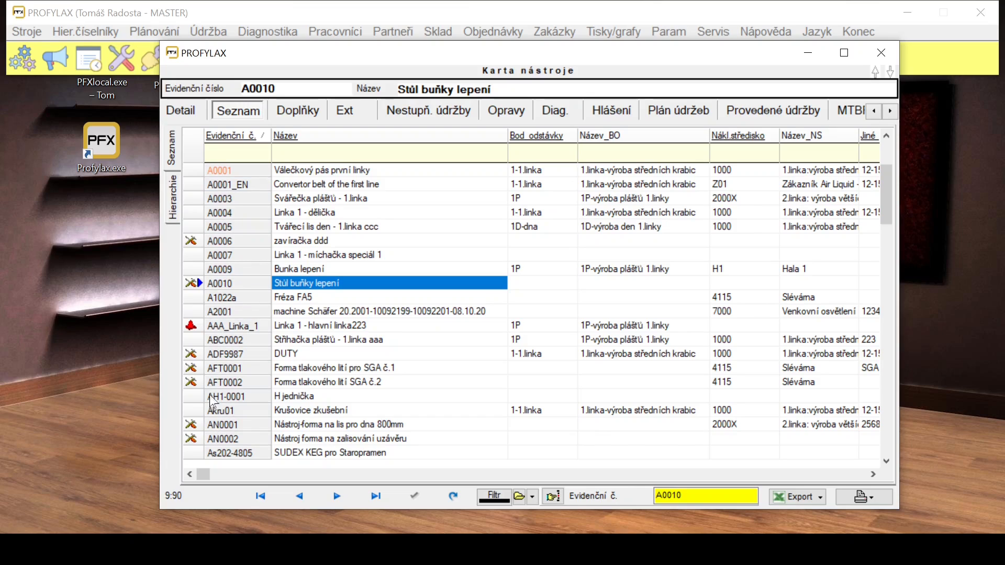
{"action": "left_click", "coordinate": [494, 501]}
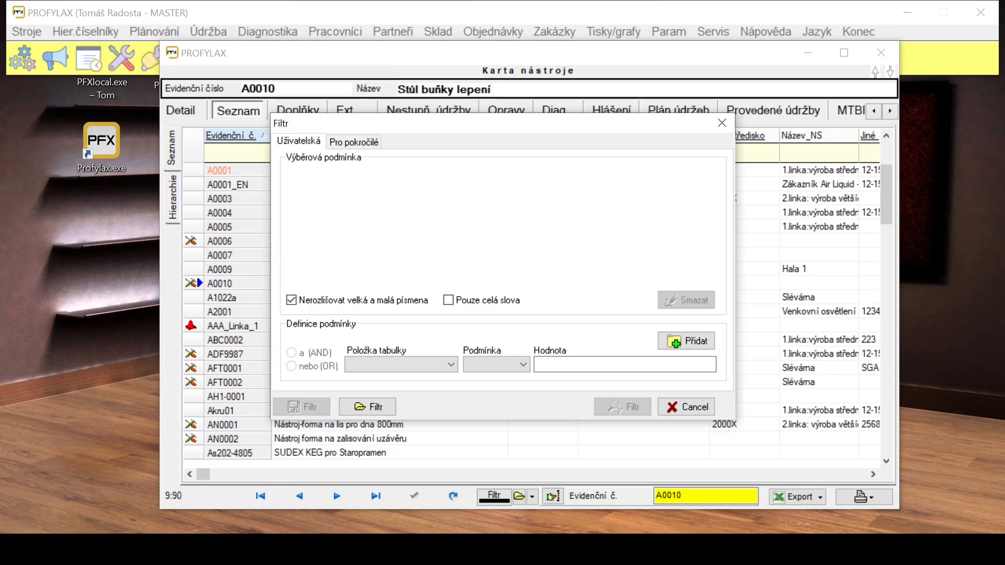
{"action": "left_click", "coordinate": [354, 147]}
{"action": "left_click_drag", "start_coordinate": [720, 200], "coordinate": [721, 234]}
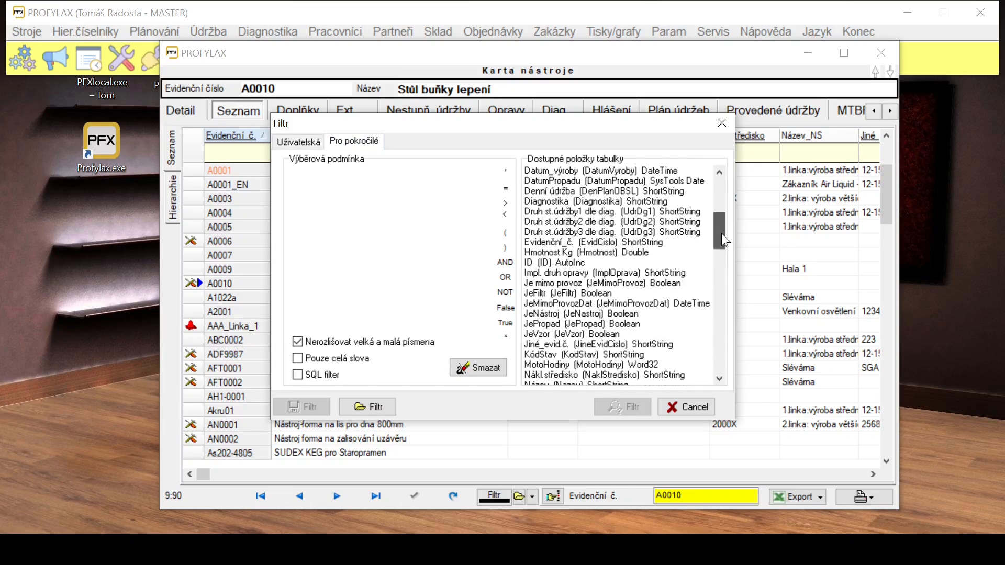
{"action": "double_click", "coordinate": [548, 241]}
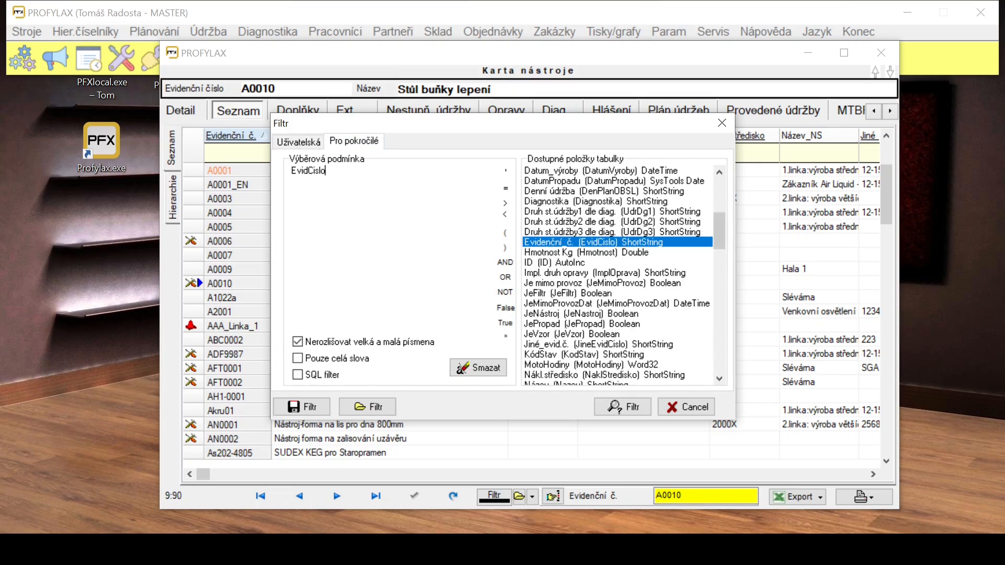
{"action": "left_click", "coordinate": [506, 189]}
{"action": "left_click", "coordinate": [618, 407]}
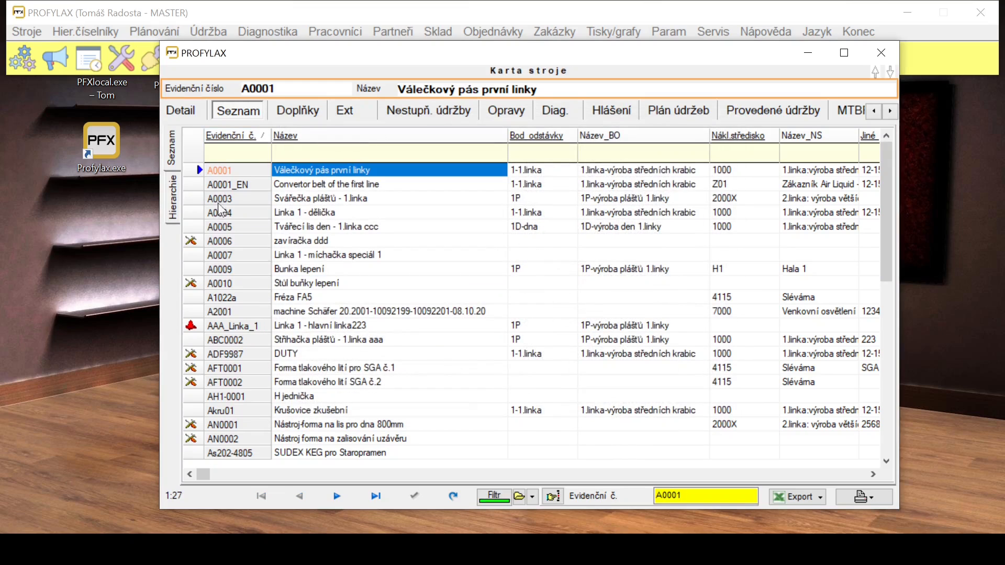
- Start the bulk "Je mimo provoz" marking for all filtered machines and accept both confirmations
{"action": "left_click_drag", "start_coordinate": [884, 212], "coordinate": [886, 434]}
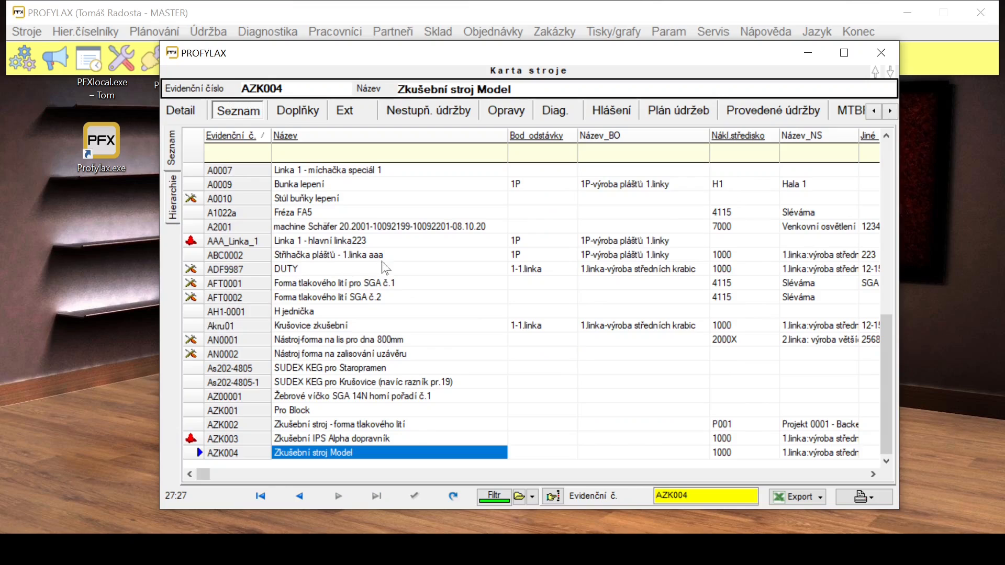
{"action": "right_click", "coordinate": [397, 270]}
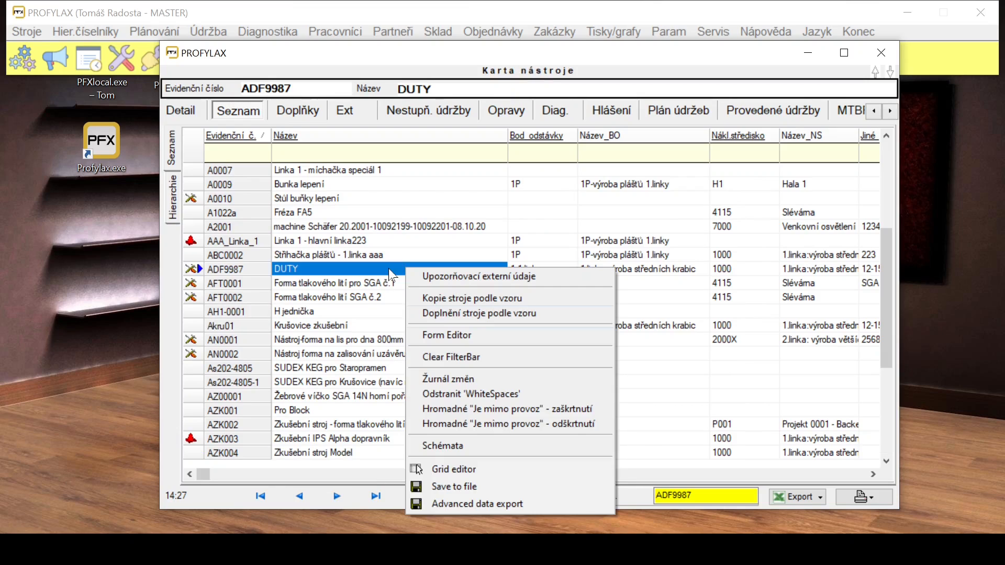
{"action": "left_click", "coordinate": [397, 270]}
{"action": "right_click", "coordinate": [396, 268]}
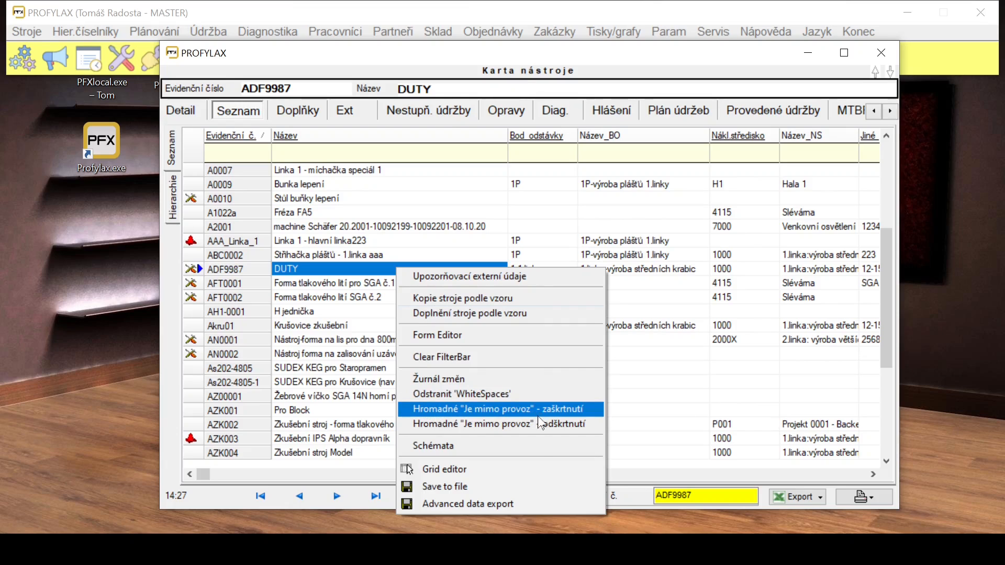
{"action": "left_click", "coordinate": [523, 409]}
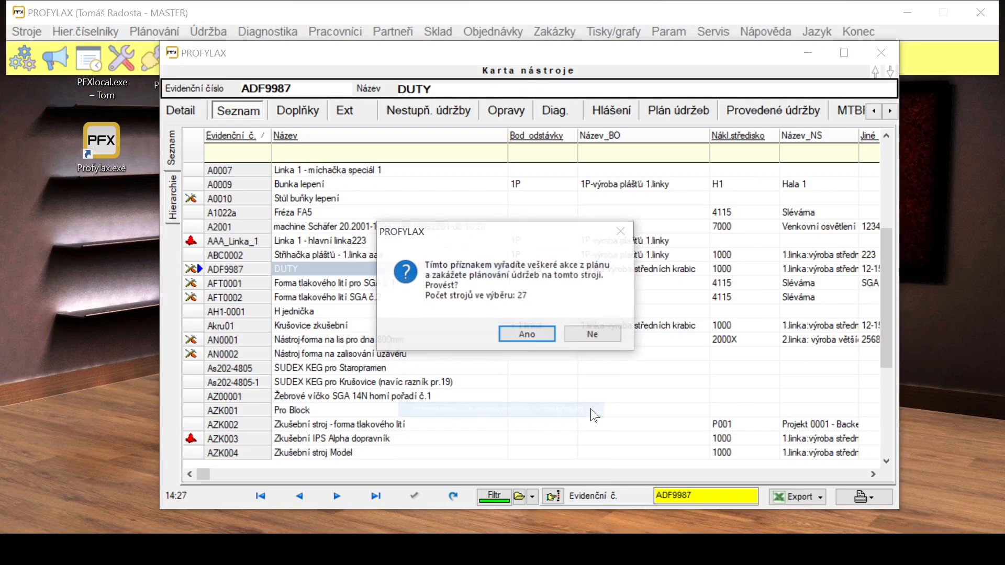
{"action": "left_click", "coordinate": [524, 340]}
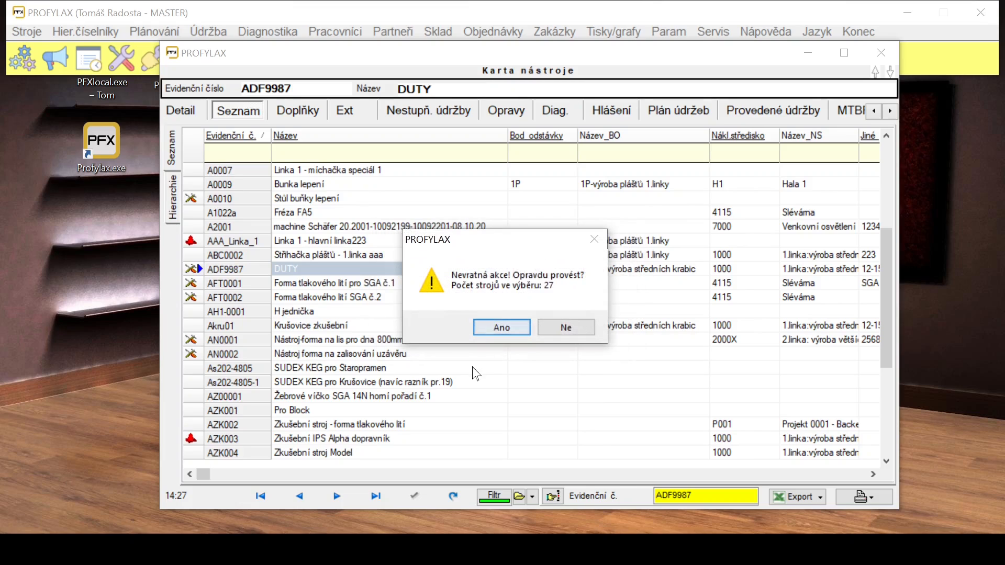
{"action": "left_click", "coordinate": [482, 325]}
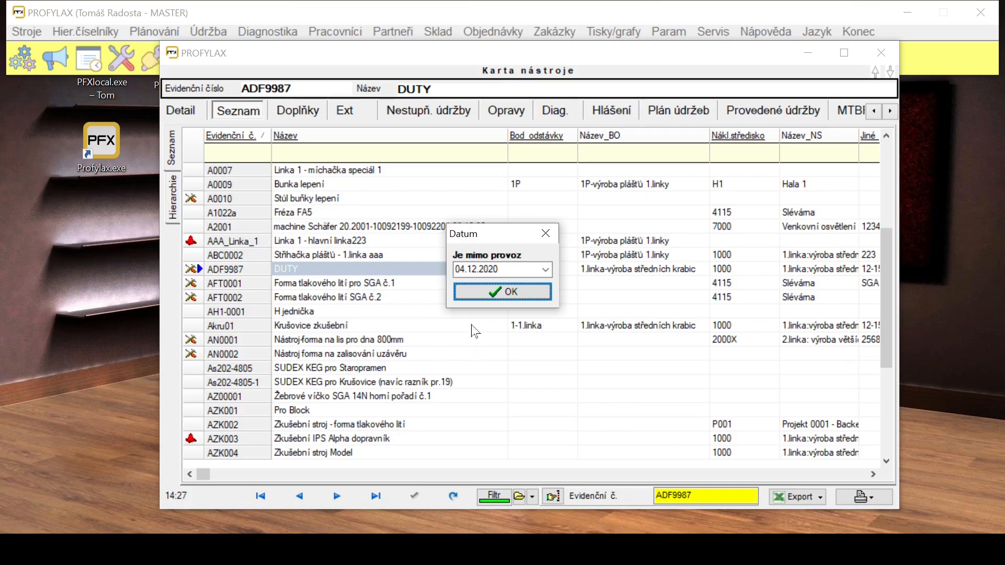
- Set the out-of-service date to 01.12.2020 and run the bulk change on the filtered machines
{"action": "left_click", "coordinate": [473, 269]}
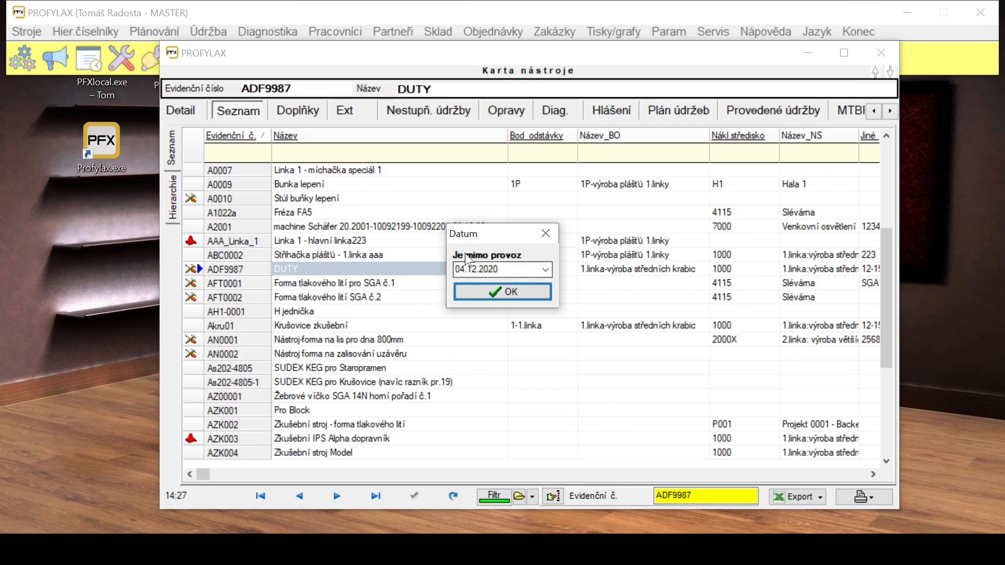
{"action": "left_click", "coordinate": [545, 269]}
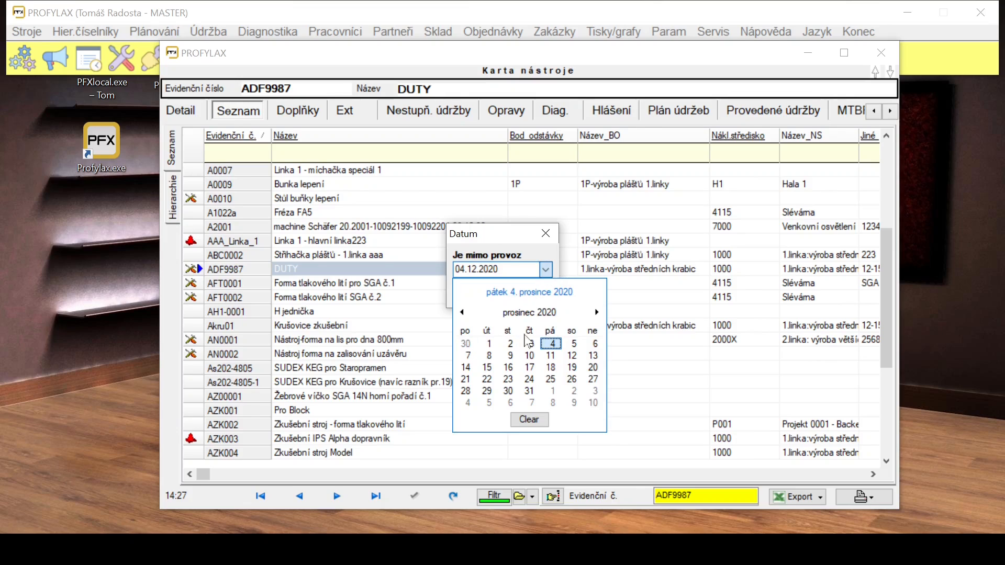
{"action": "left_click", "coordinate": [488, 344]}
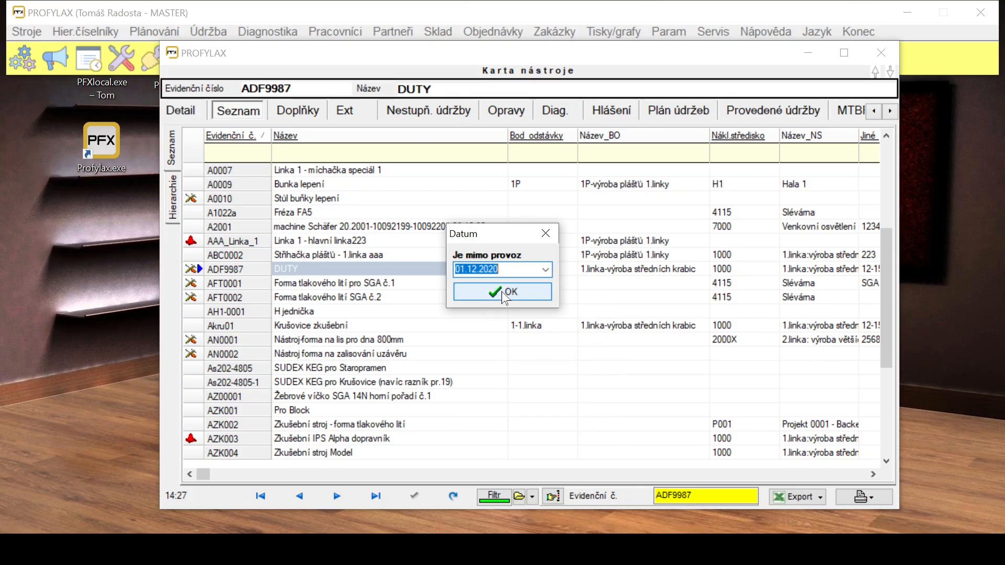
{"action": "left_click", "coordinate": [531, 296]}
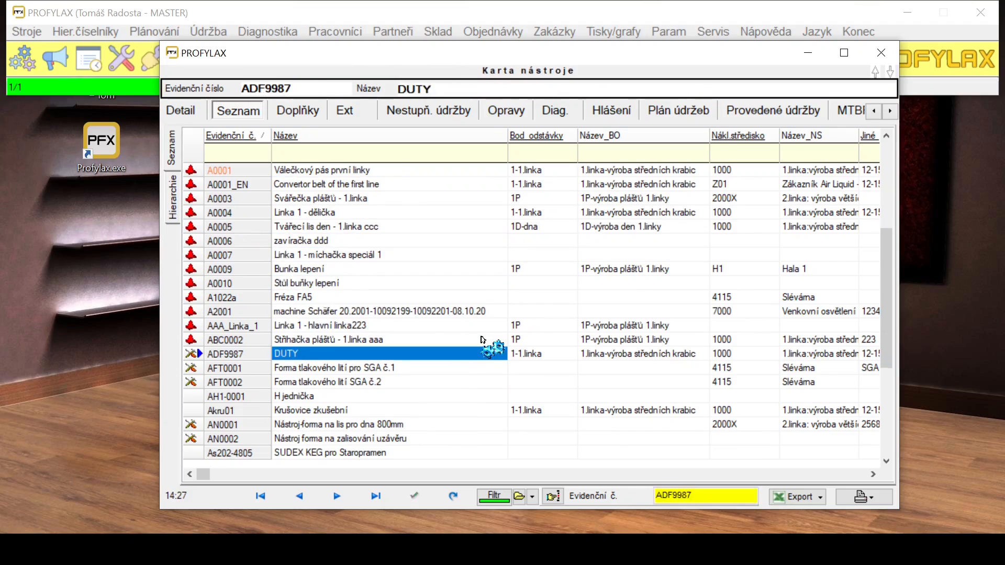
{"action": "left_click", "coordinate": [601, 293]}
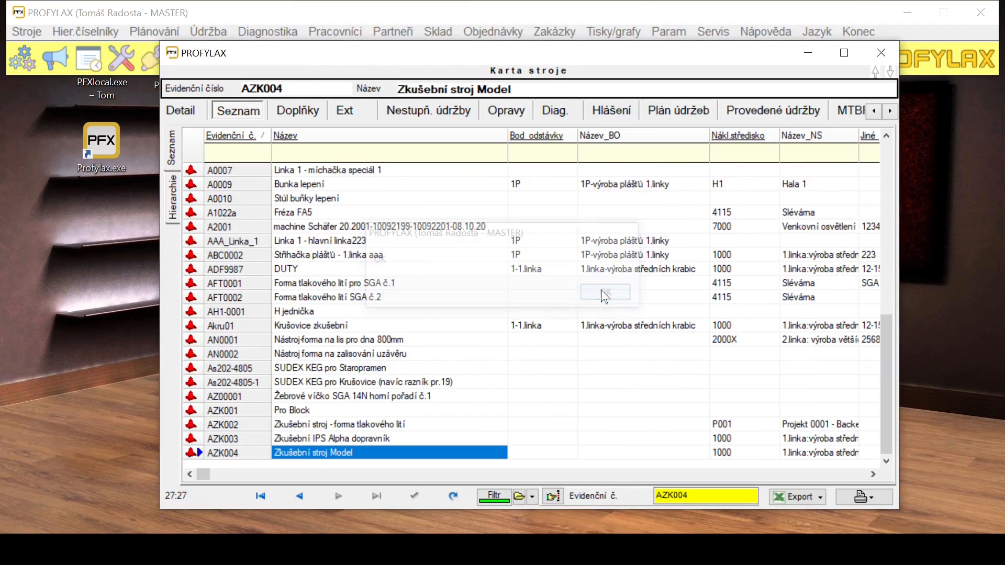
- Check the maintenance plan of machine AZK004 and the overall plan for the out-of-service machines, ending back in the machine list
{"action": "left_click", "coordinate": [677, 121]}
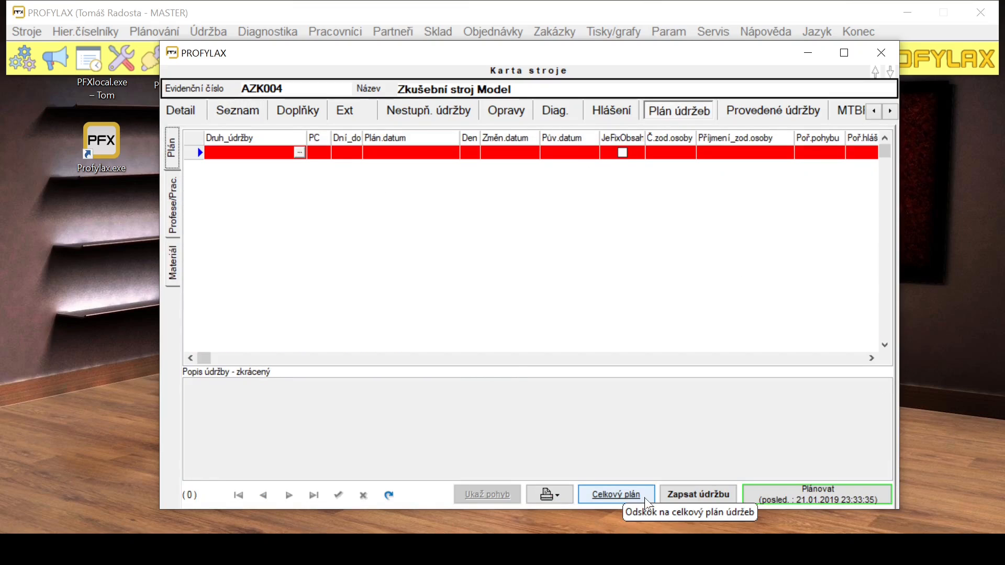
{"action": "left_click", "coordinate": [613, 495]}
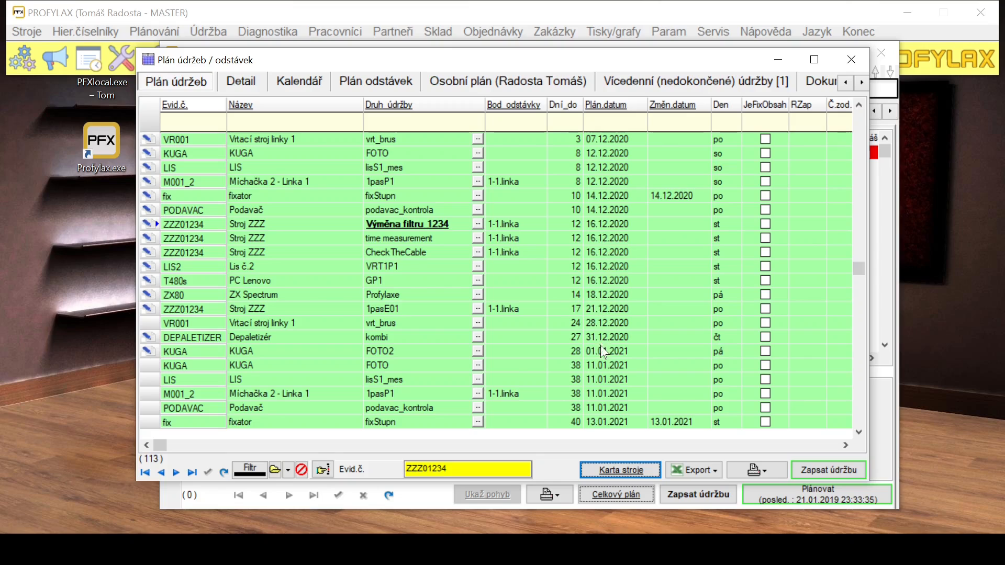
{"action": "left_click", "coordinate": [200, 309]}
{"action": "left_click", "coordinate": [194, 252]}
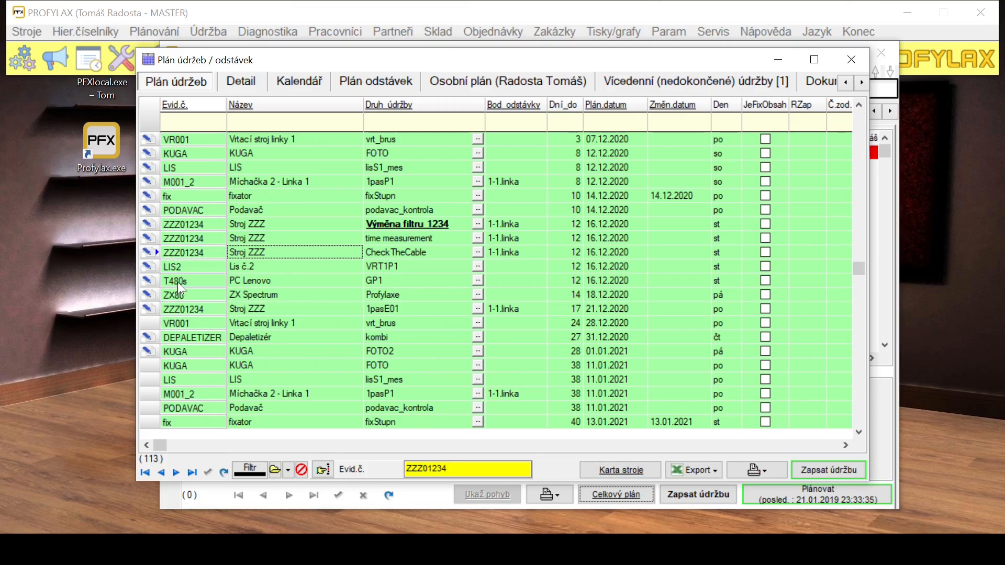
{"action": "left_click", "coordinate": [844, 60]}
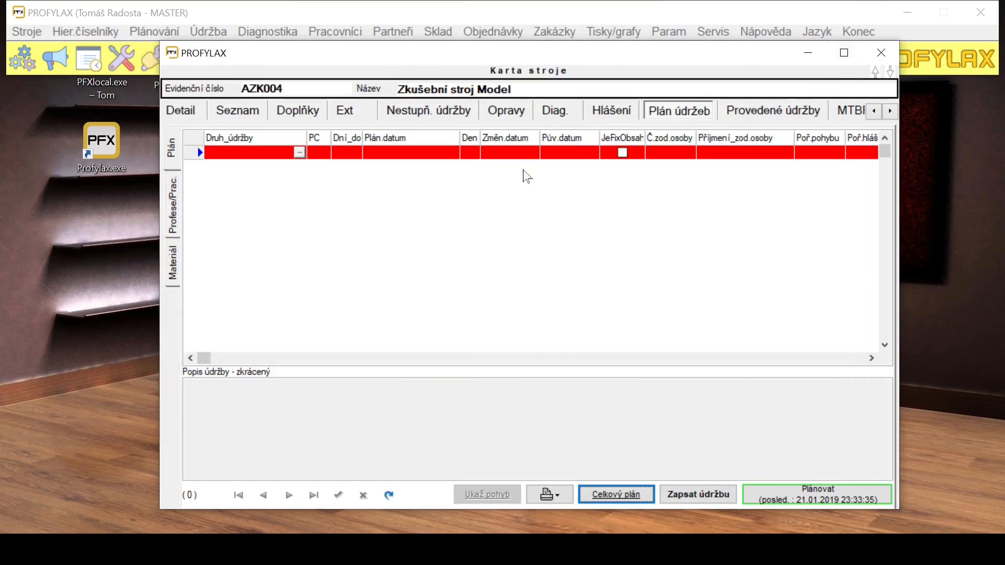
{"action": "left_click", "coordinate": [223, 112]}
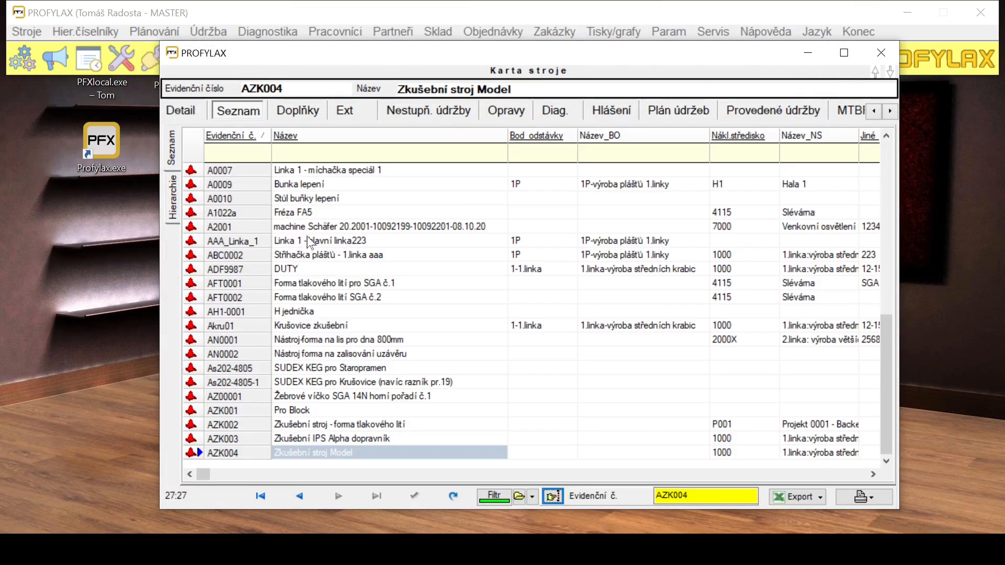
- Start the bulk "Je mimo provoz" unmarking for all filtered machines and accept both confirmations
{"action": "right_click", "coordinate": [360, 210]}
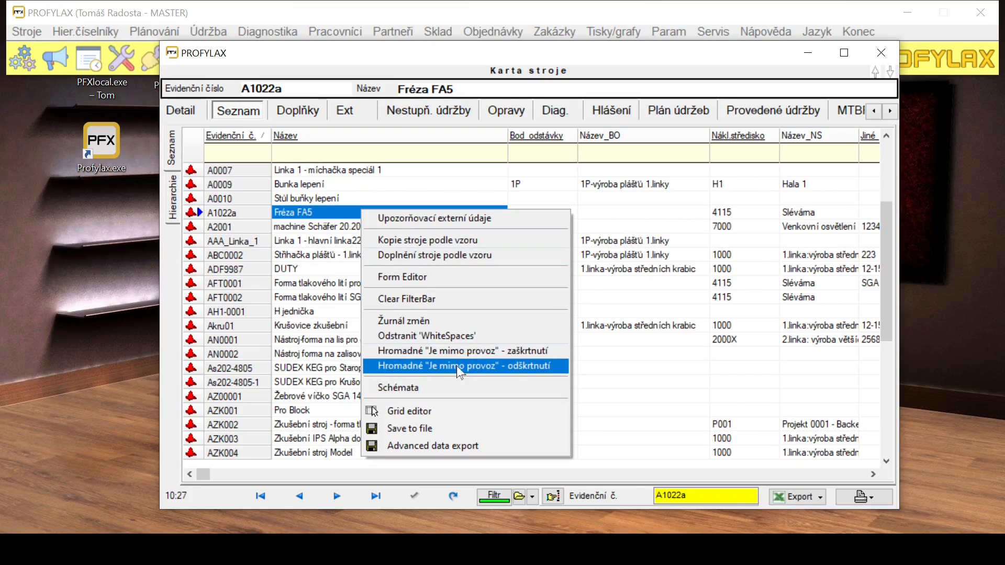
{"action": "left_click", "coordinate": [554, 366]}
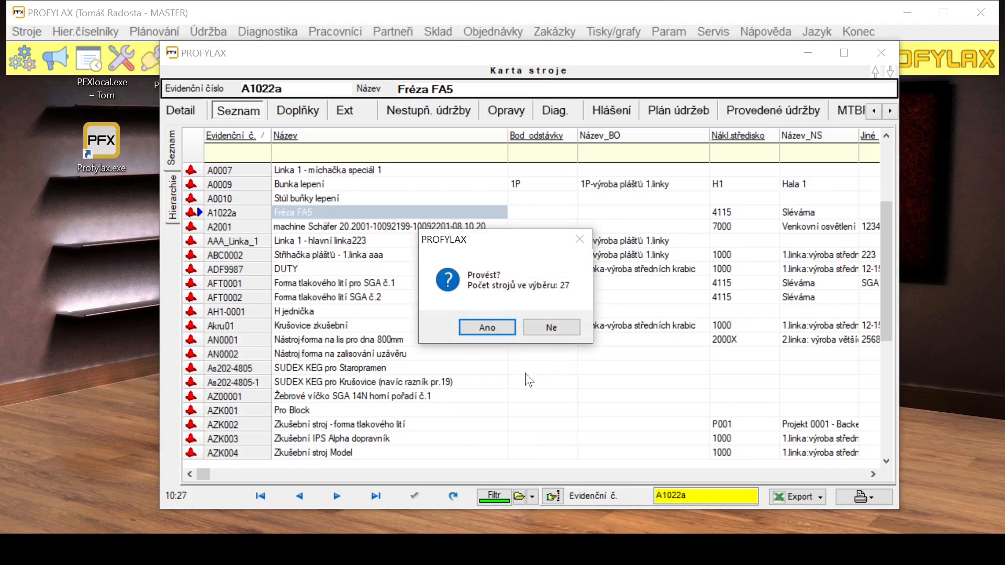
{"action": "left_click", "coordinate": [504, 332]}
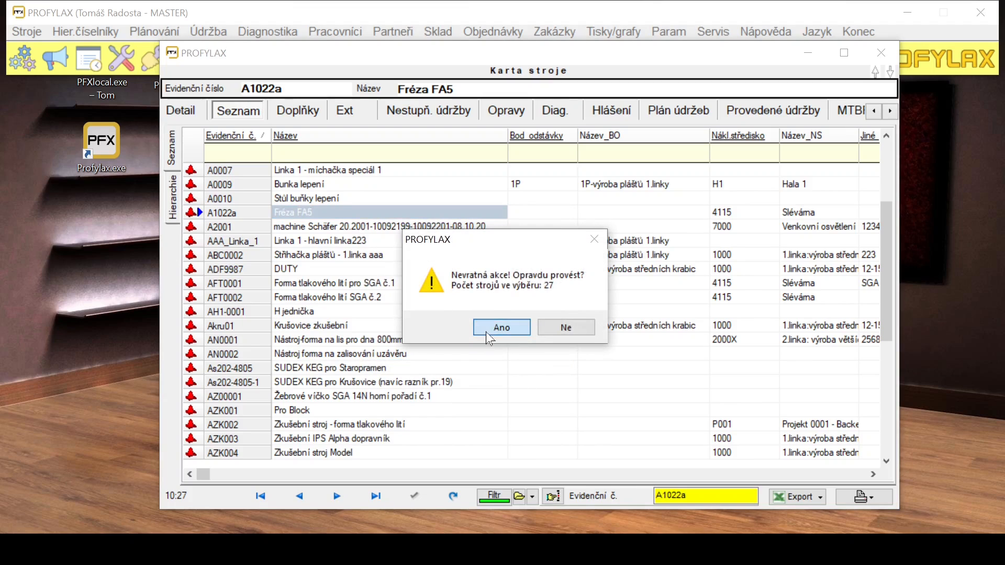
{"action": "left_click", "coordinate": [486, 327]}
- Set the return-to-operation date to 04.01.2021, agree to shift the last maintenance dates, and close the machine card once processed
{"action": "left_click", "coordinate": [546, 270]}
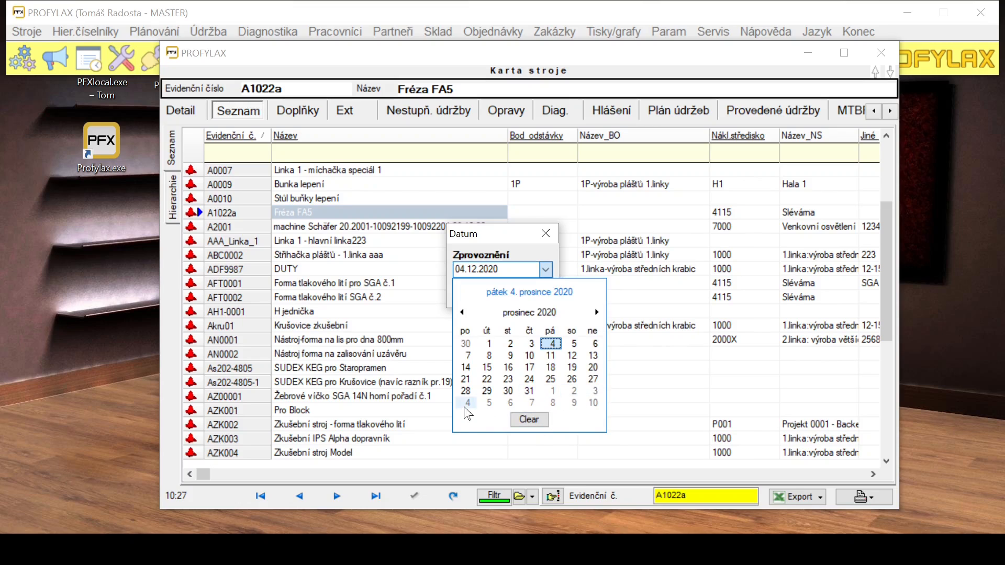
{"action": "left_click", "coordinate": [465, 407]}
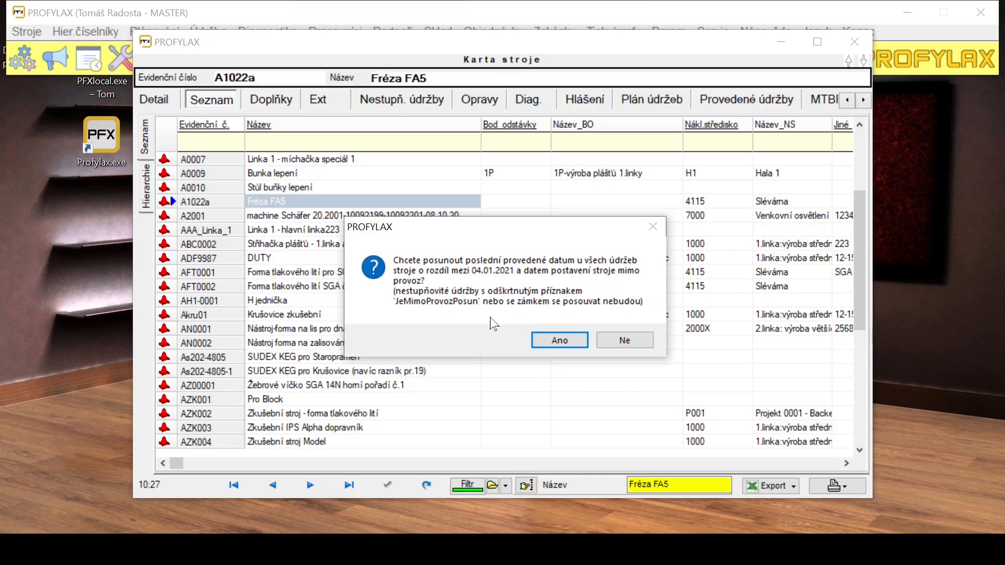
{"action": "left_click", "coordinate": [548, 340]}
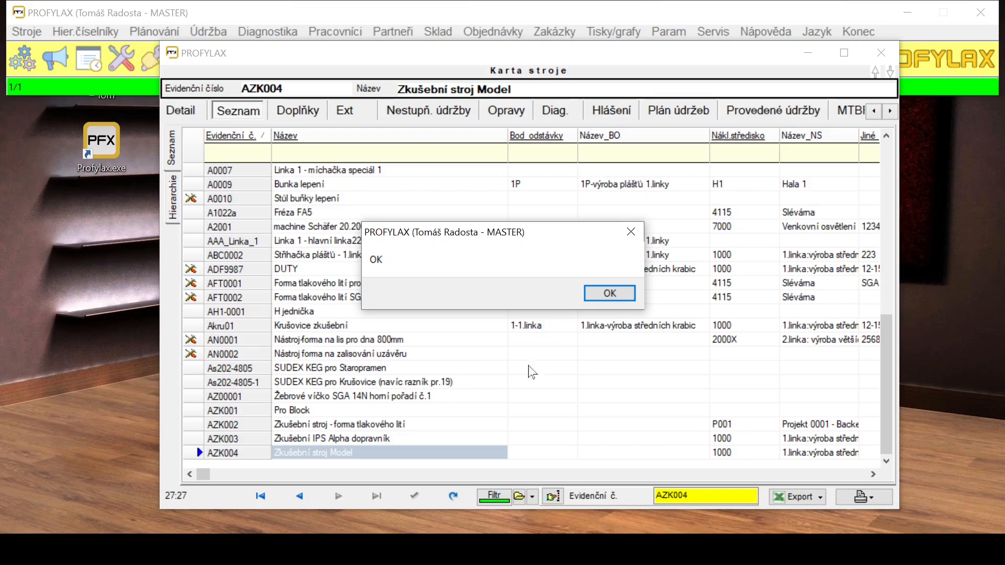
{"action": "left_click", "coordinate": [607, 297]}
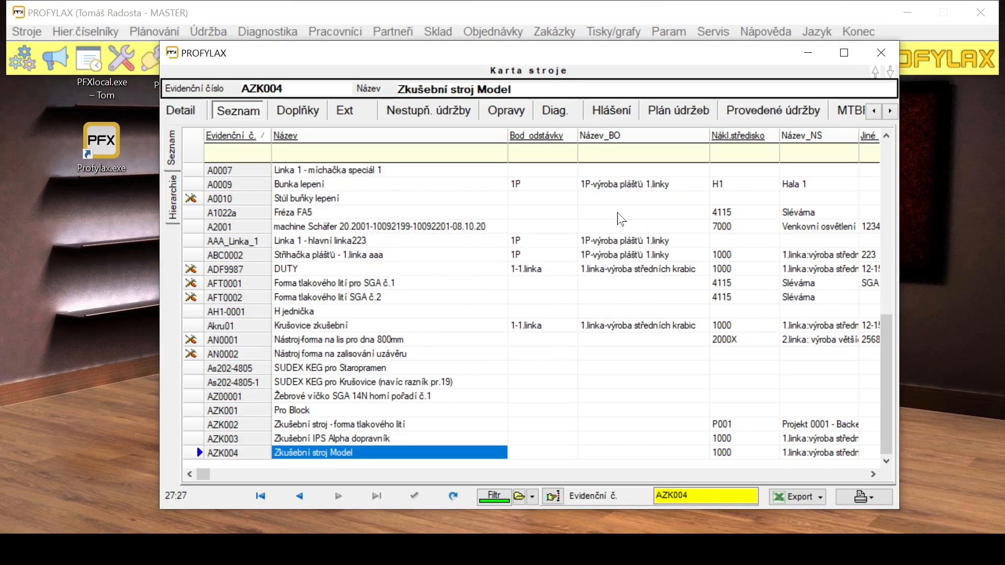
{"action": "left_click", "coordinate": [884, 60]}
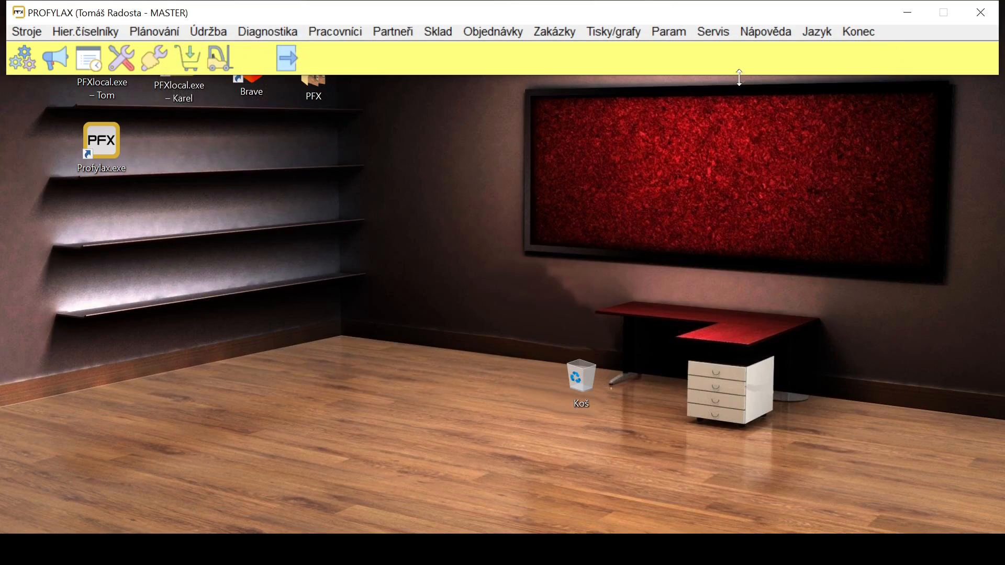
- Rebuild the maintenance and shutdown plan only for the machines matching the filter EvidCislo='A*'
{"action": "left_click", "coordinate": [151, 36]}
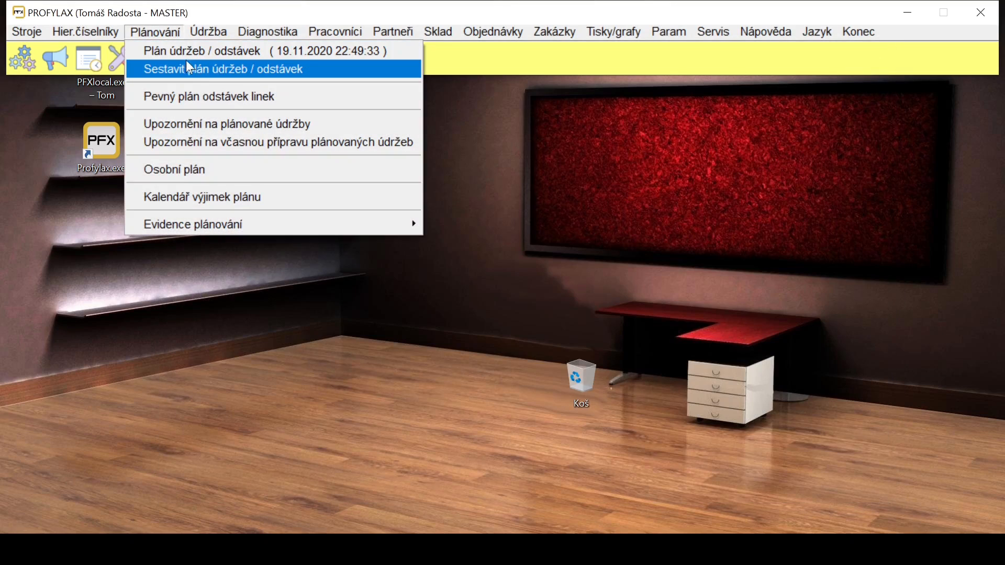
{"action": "left_click", "coordinate": [317, 70]}
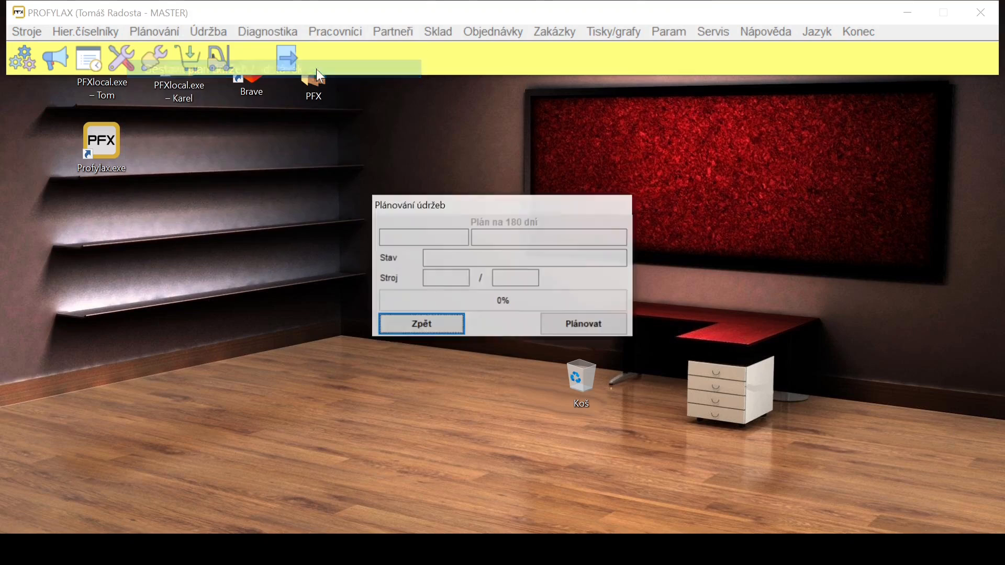
{"action": "left_click", "coordinate": [603, 330]}
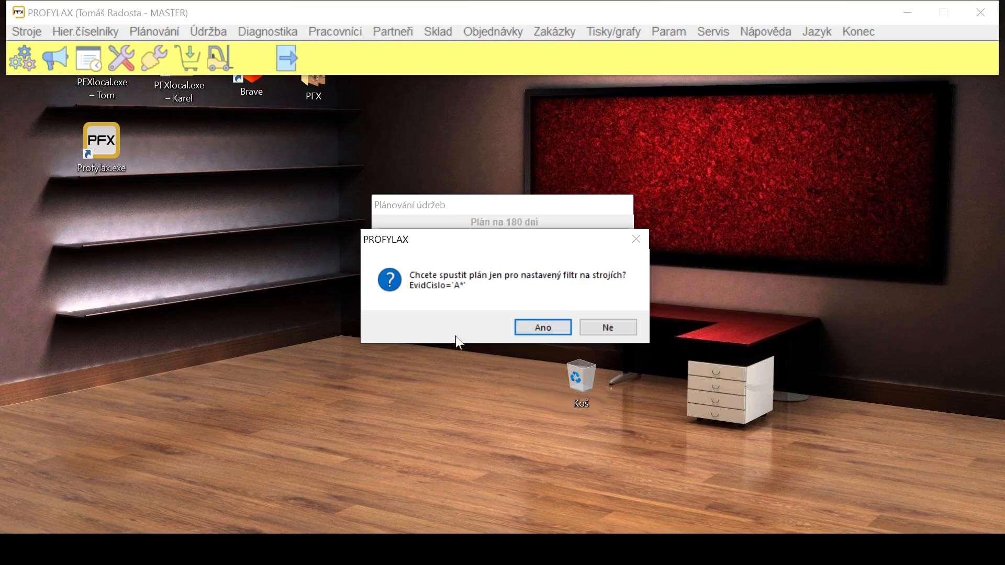
{"action": "left_click", "coordinate": [520, 328]}
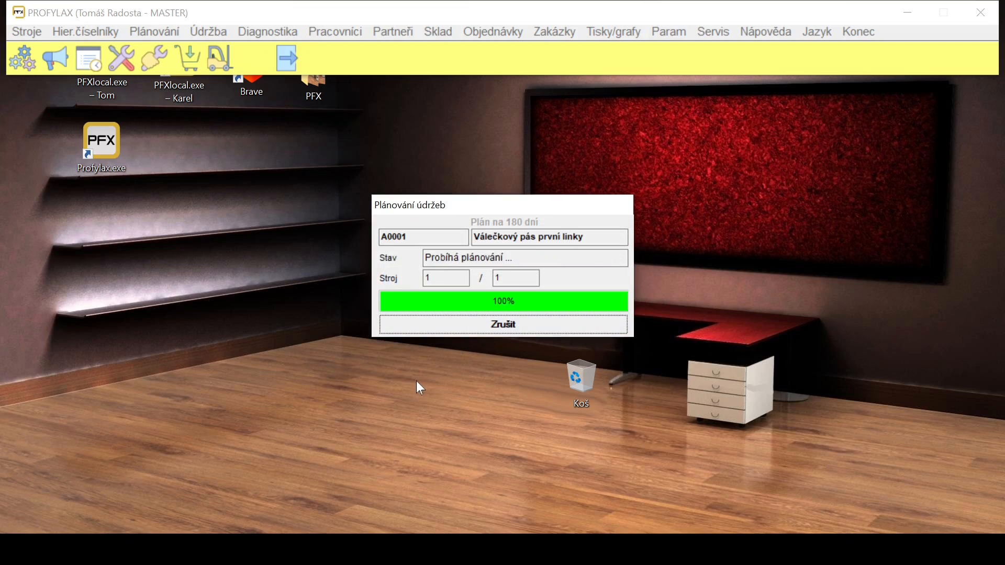
{"action": "left_click", "coordinate": [311, 397]}
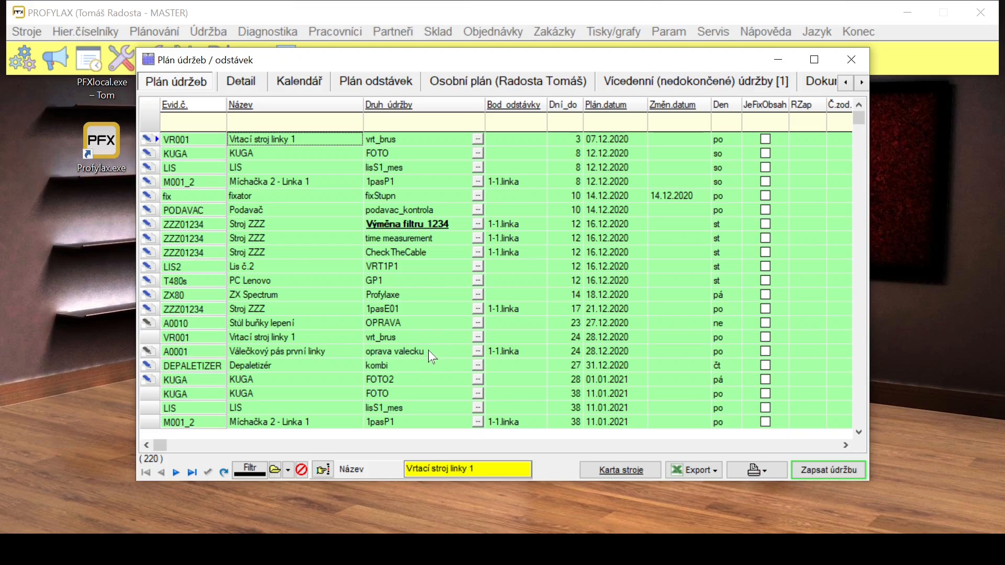
- Review the planned dates of the filtered machines in the rebuilt maintenance plan and close the plan
{"action": "scroll", "coordinate": [429, 345], "scroll_direction": "down", "scroll_amount": 18}
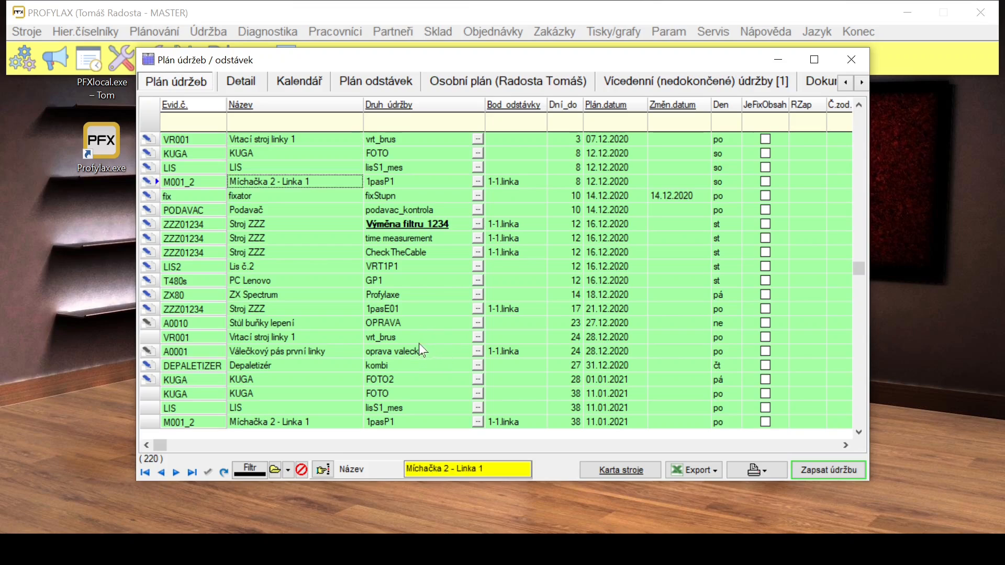
{"action": "scroll", "coordinate": [328, 354], "scroll_direction": "down", "scroll_amount": 15}
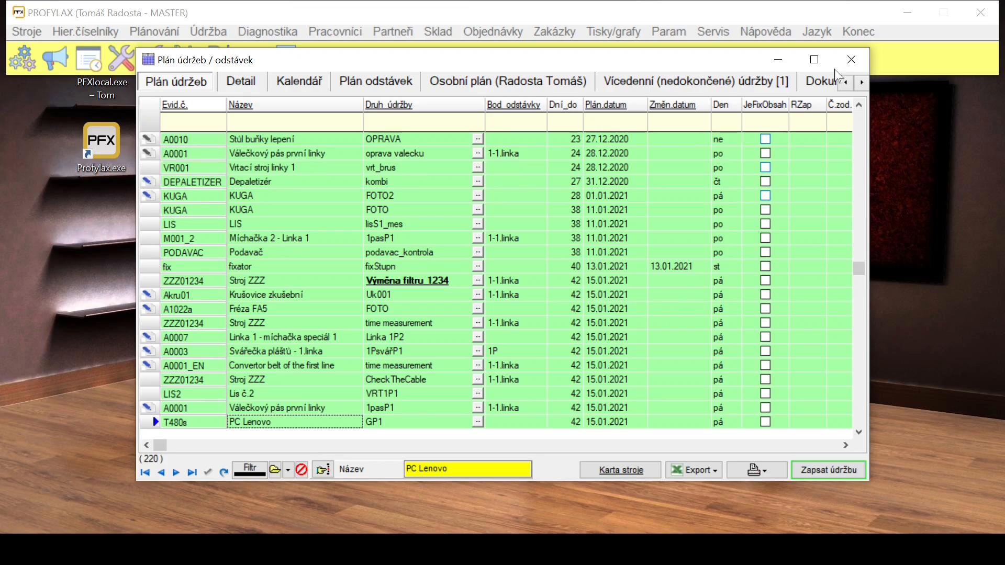
{"action": "left_click", "coordinate": [851, 60]}
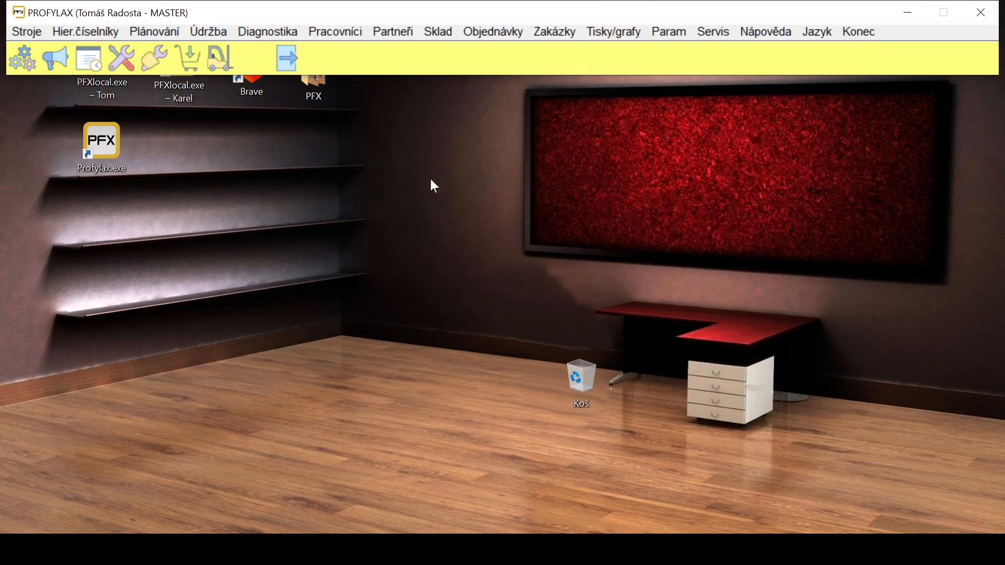